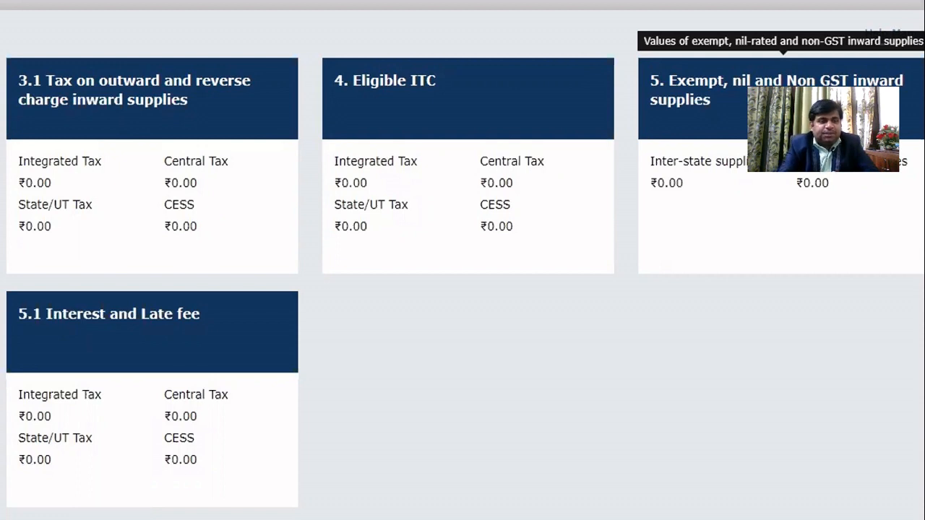
- Switch to the GSTR-3B interest and late fee page in Chrome and set the State/UT Tax interest to 200
{"action": "key", "text": "alt+Tab"}
{"action": "key", "text": "alt+Tab"}
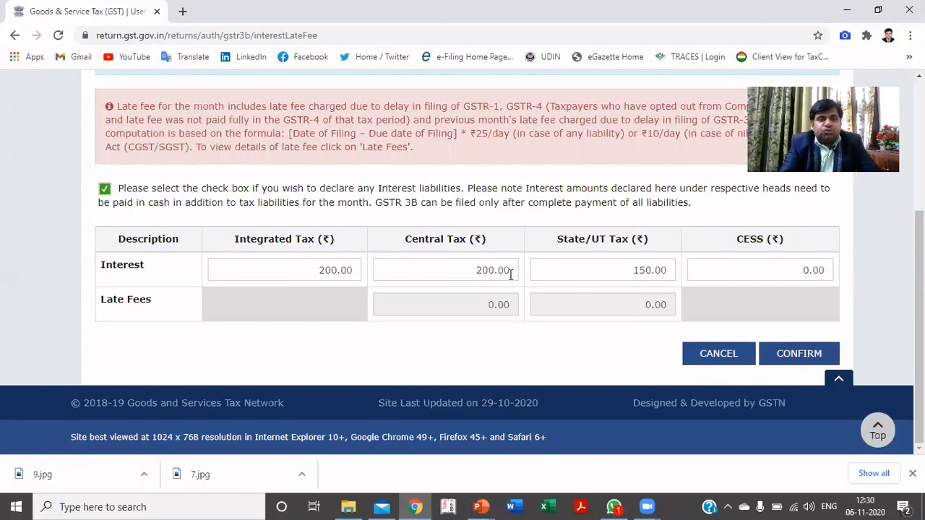
{"action": "left_click", "coordinate": [666, 271]}
{"action": "key", "text": "BackSpace"}
{"action": "key", "text": "BackSpace"}
{"action": "key", "text": "BackSpace"}
{"action": "key", "text": "BackSpace"}
{"action": "key", "text": "BackSpace"}
{"action": "key", "text": "BackSpace"}
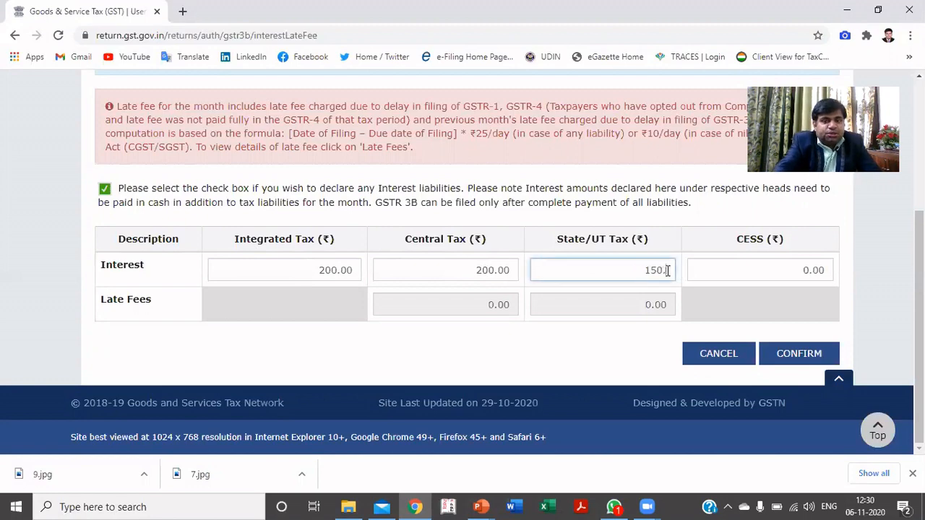
{"action": "type", "text": "2"}
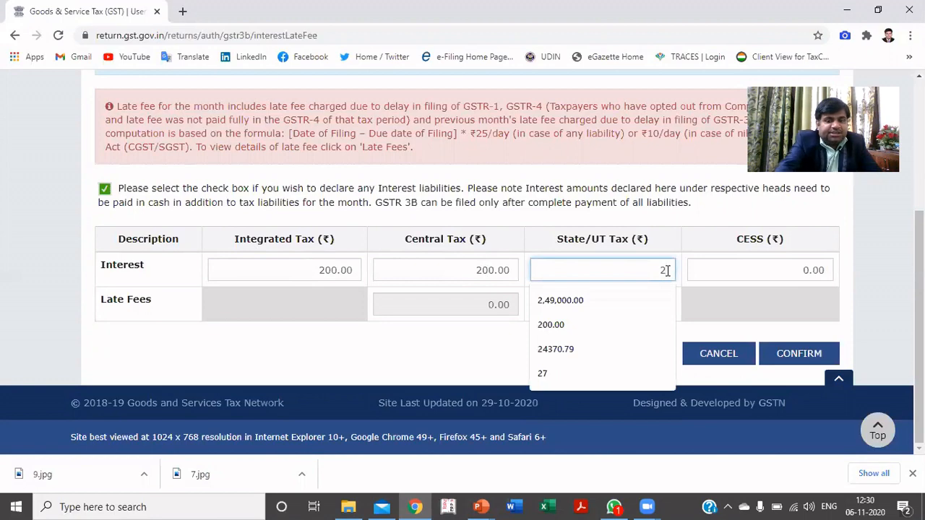
{"action": "type", "text": "000"}
{"action": "key", "text": "BackSpace"}
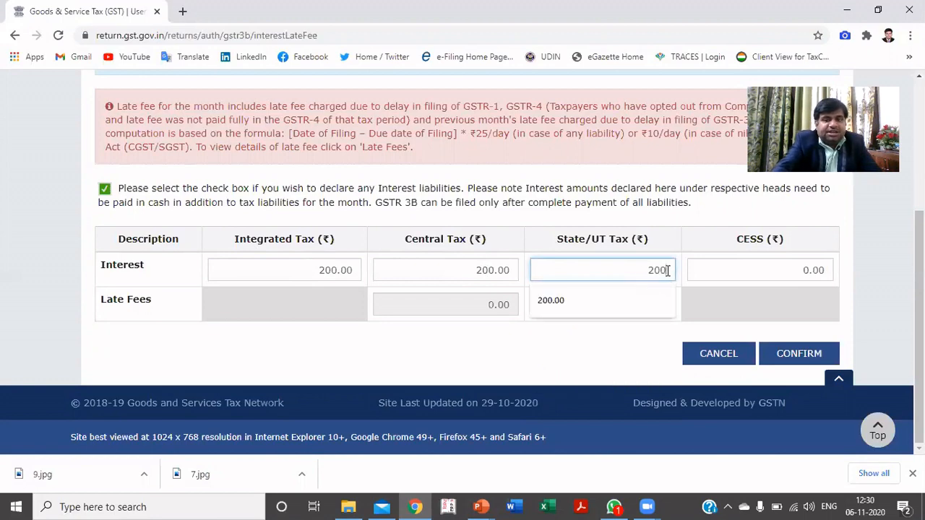
{"action": "left_click", "coordinate": [458, 296]}
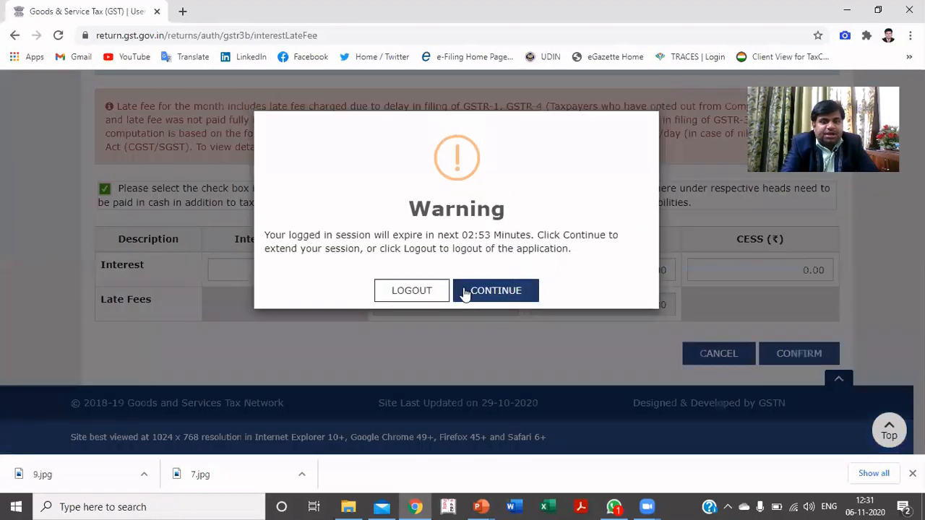
- Extend the login session, and set the interest to 1000 for Central Tax and 150 for State/UT Tax
{"action": "left_click", "coordinate": [490, 292]}
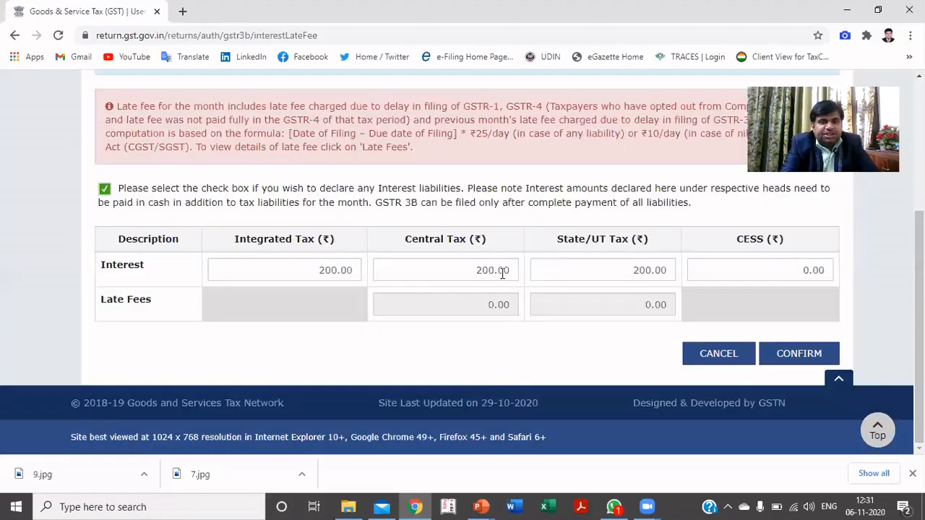
{"action": "left_click", "coordinate": [503, 273]}
{"action": "key", "text": "BackSpace"}
{"action": "key", "text": "BackSpace"}
{"action": "key", "text": "BackSpace"}
{"action": "key", "text": "BackSpace"}
{"action": "key", "text": "BackSpace"}
{"action": "key", "text": "BackSpace"}
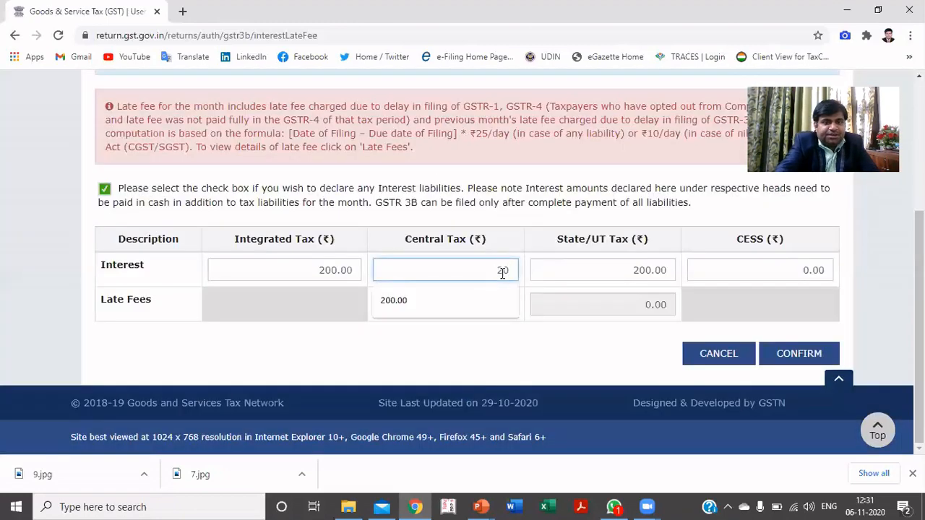
{"action": "type", "text": "1000"}
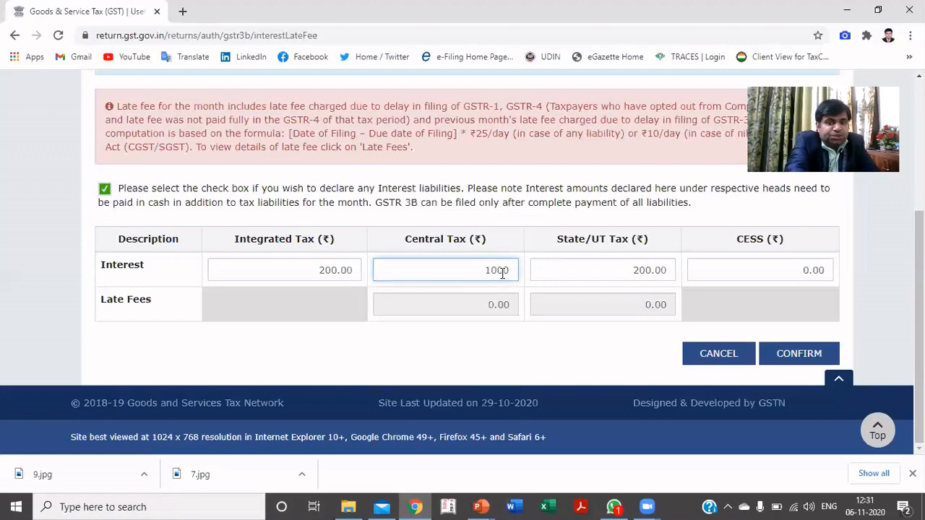
{"action": "key", "text": "Tab"}
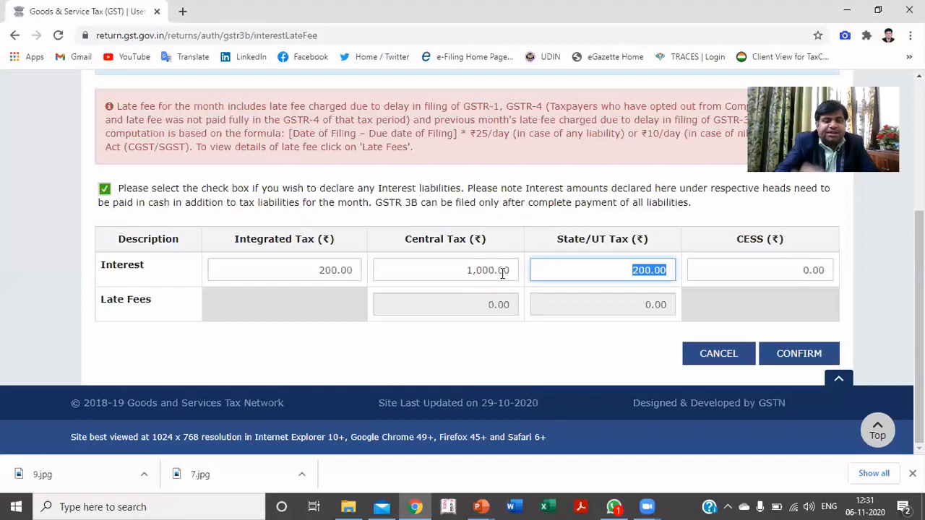
{"action": "type", "text": "150"}
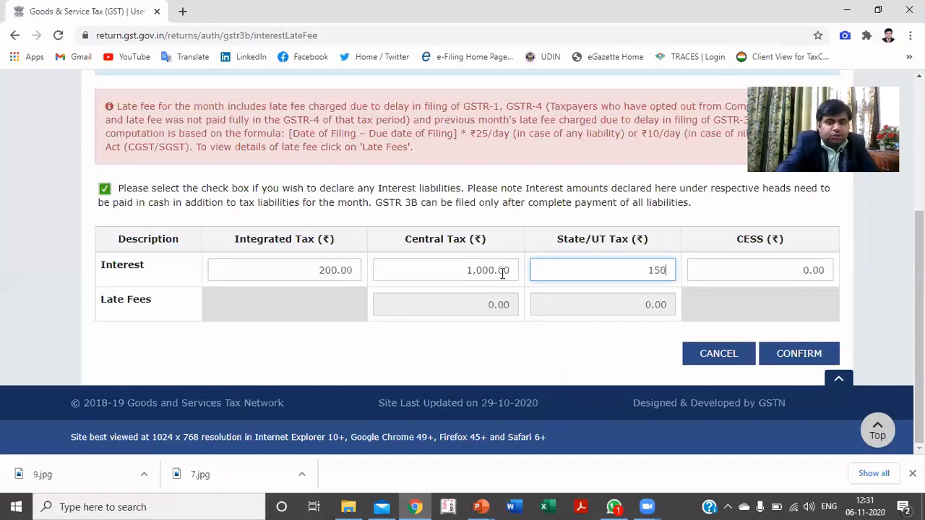
{"action": "left_click", "coordinate": [687, 249]}
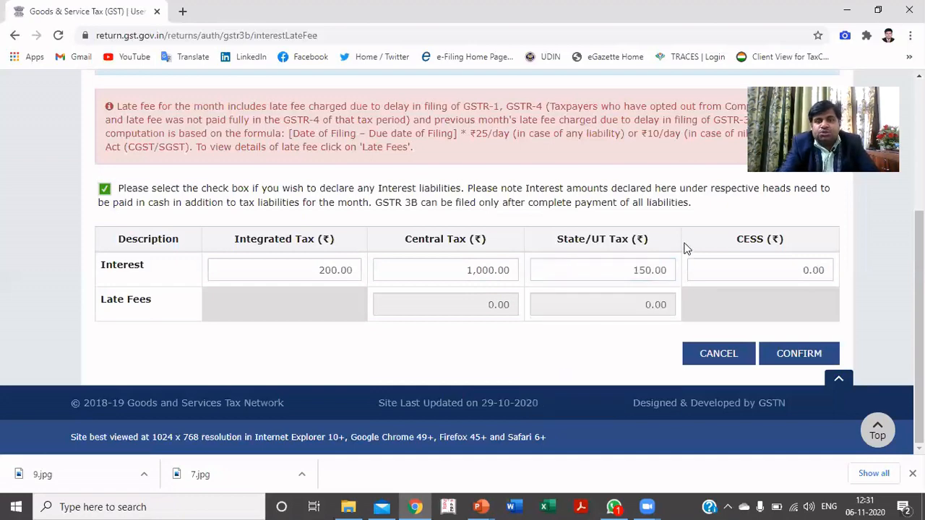
- Set the Central Tax interest to 200
{"action": "left_click", "coordinate": [517, 272]}
{"action": "key", "text": "BackSpace"}
{"action": "key", "text": "BackSpace"}
{"action": "key", "text": "BackSpace"}
{"action": "key", "text": "BackSpace"}
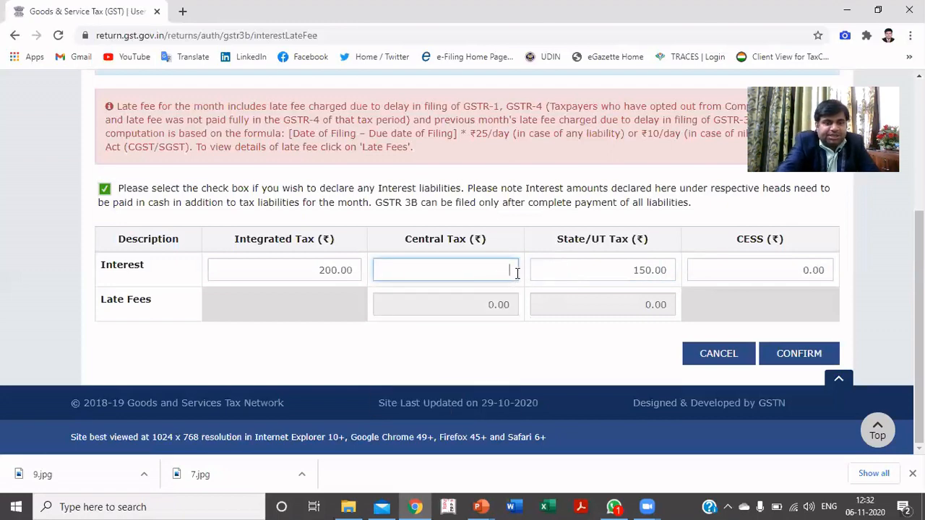
{"action": "type", "text": "200"}
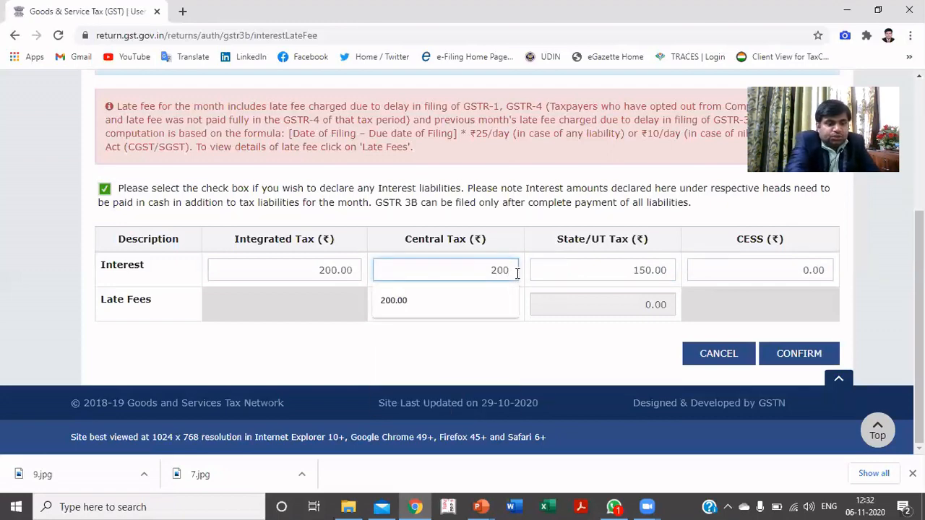
{"action": "key", "text": "Tab"}
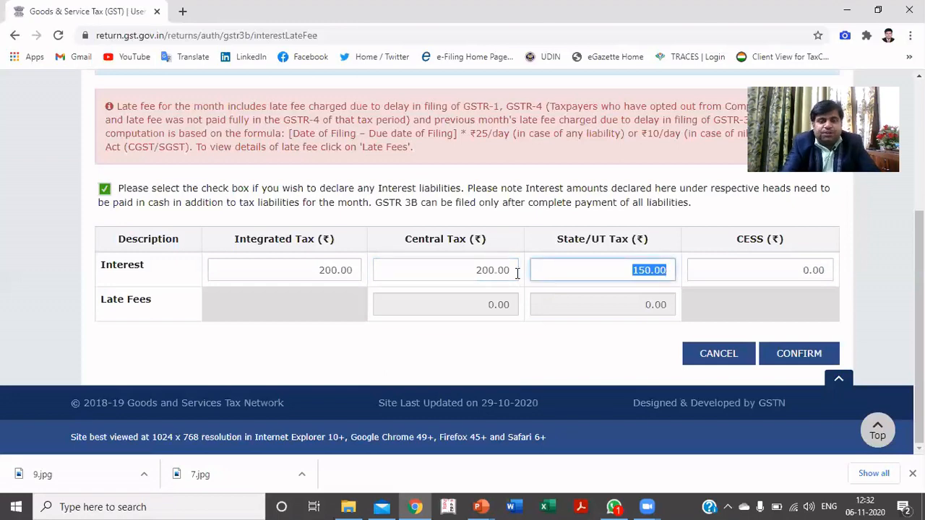
{"action": "left_click", "coordinate": [561, 325]}
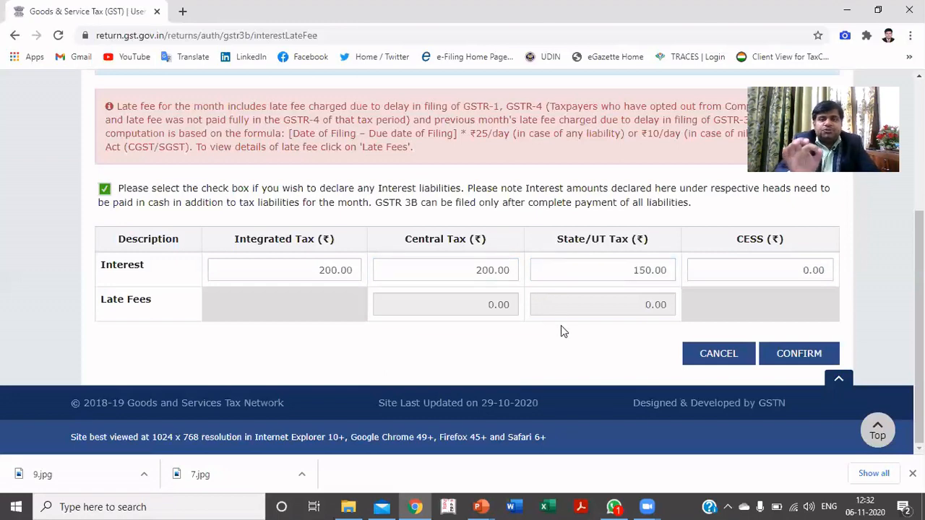